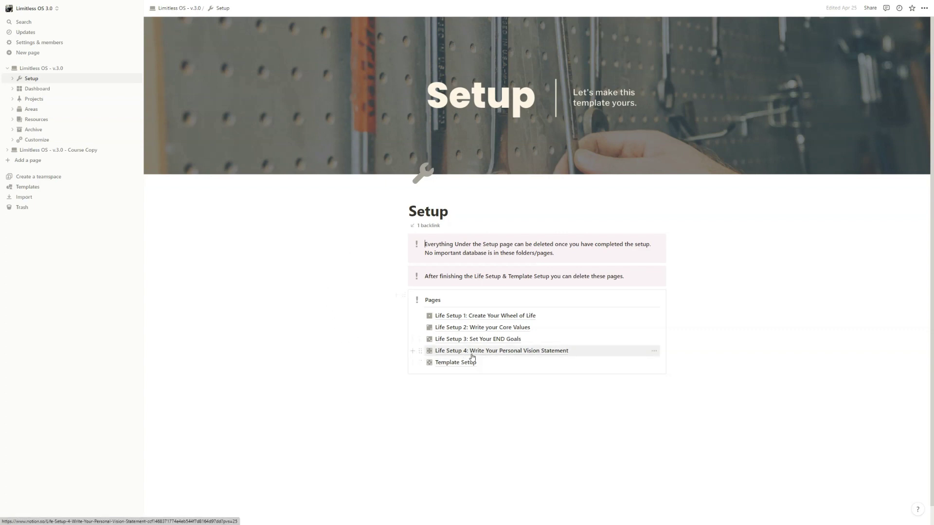
Step: Open the Life Setup 4 vision statement page and scroll through its writing guide
click(513, 354)
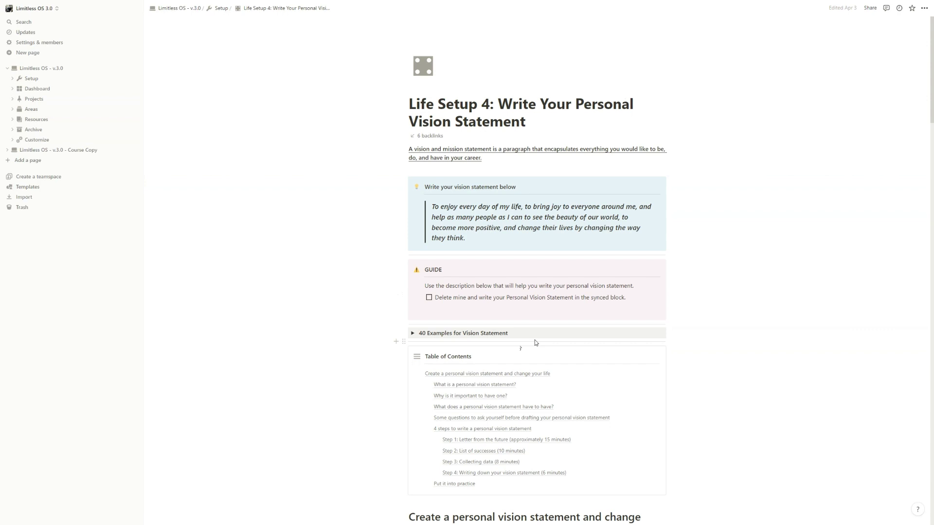
scroll(535, 341, down, 20)
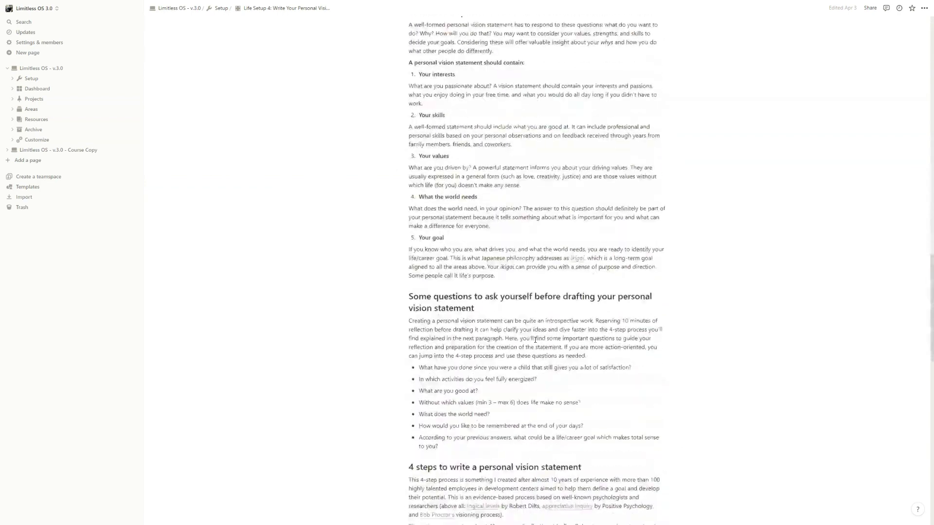
scroll(535, 340, down, 15)
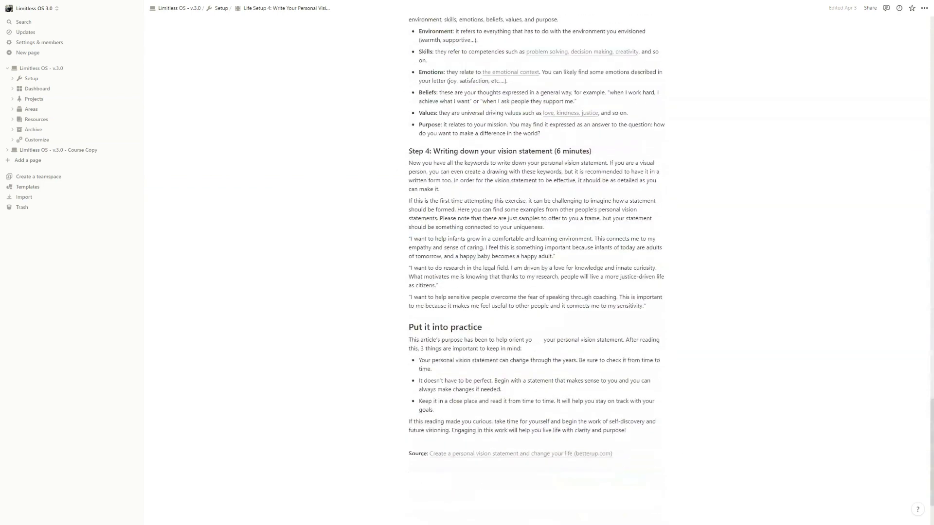
scroll(536, 340, up, 20)
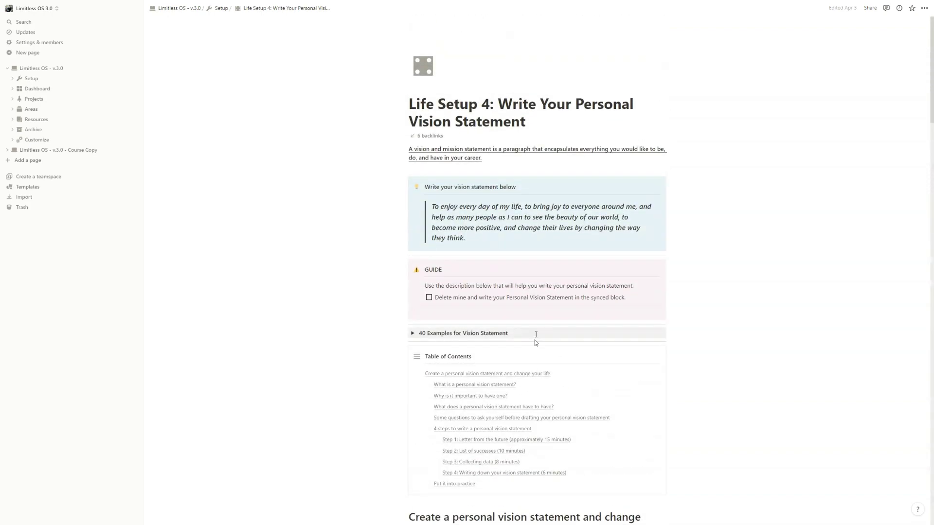
Step: Select the whole synced vision statement text, then deselect it
click(511, 230)
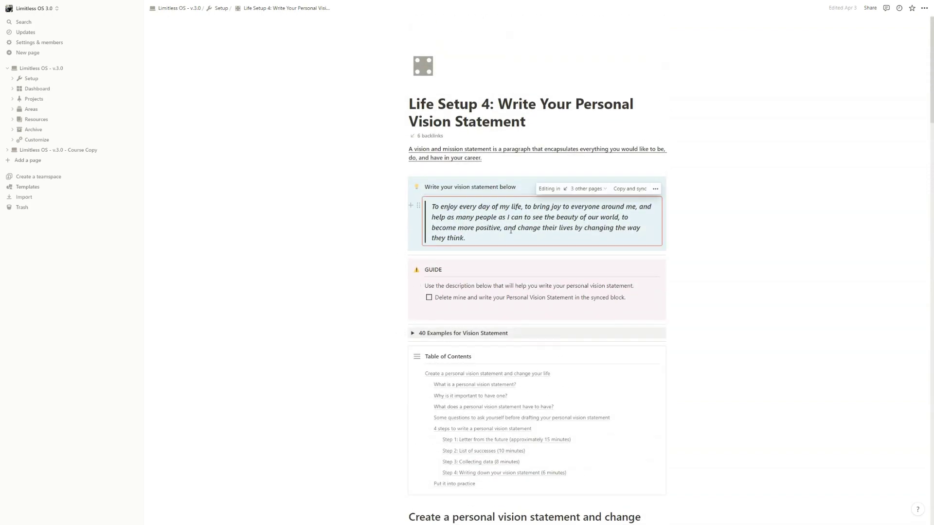
drag(470, 235, 435, 208)
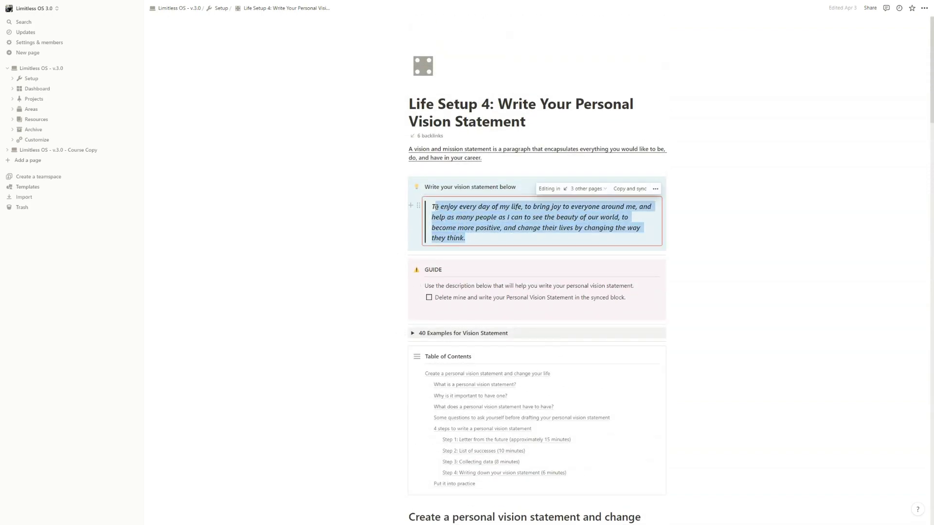
click(455, 209)
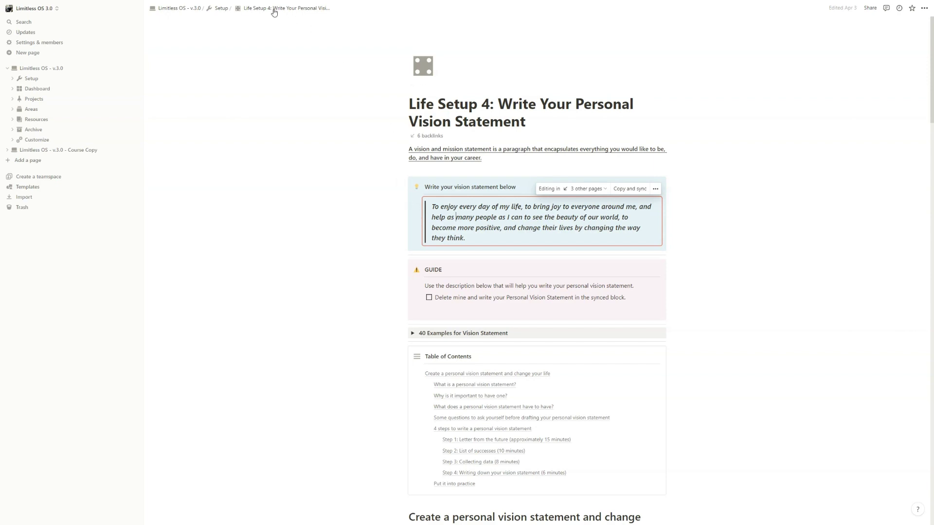
Step: Return to Setup, browse the Template Setup page, then move on to the Customize page
click(222, 9)
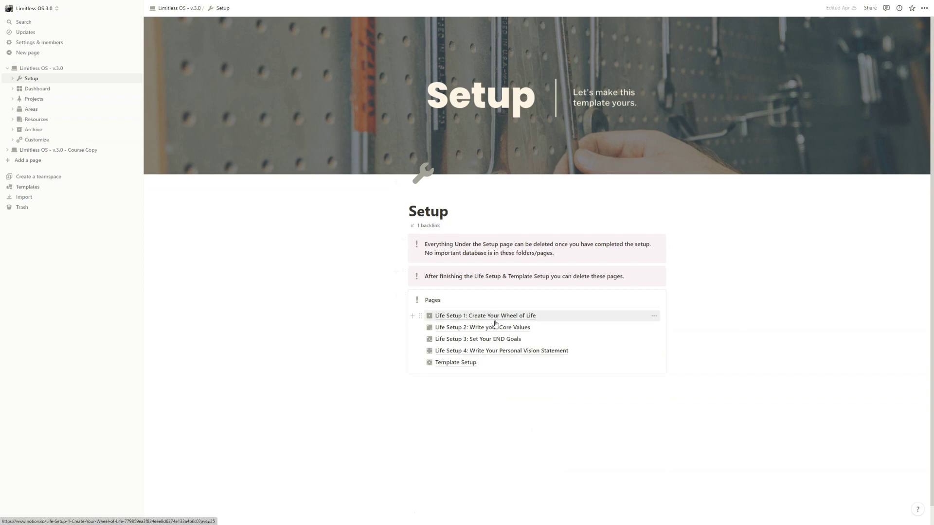
click(457, 363)
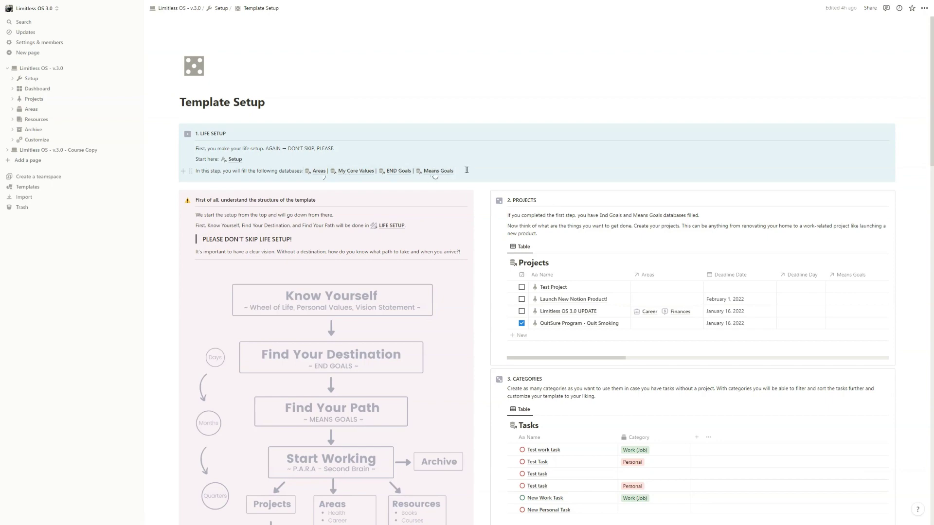
scroll(467, 170, down, 3)
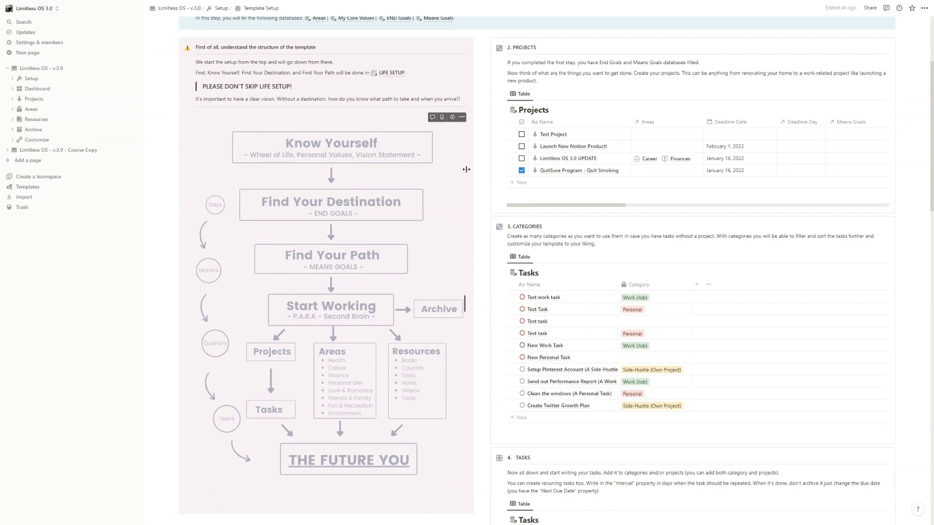
scroll(467, 170, up, 3)
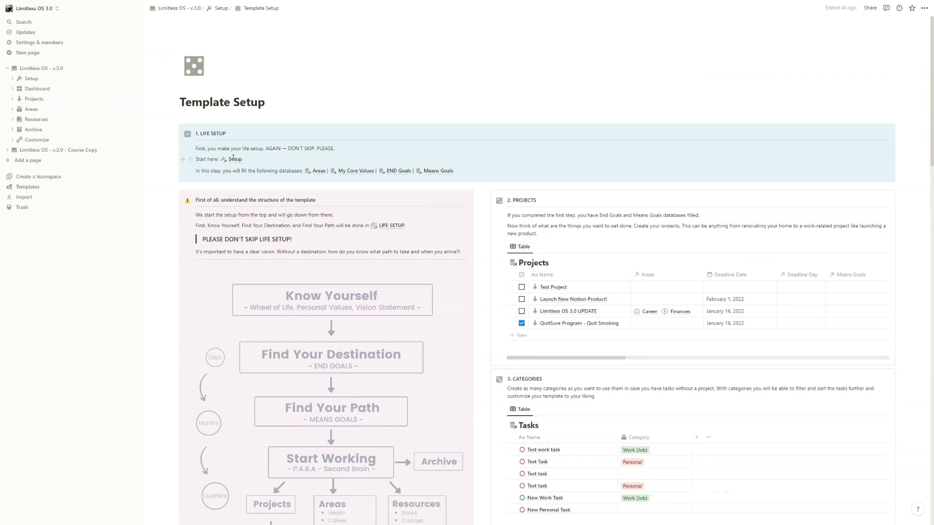
click(30, 140)
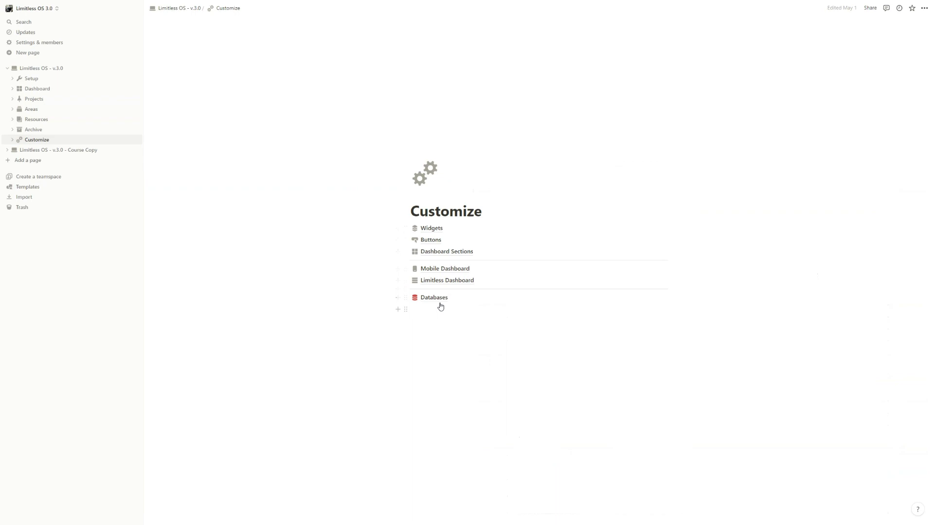
Step: Open the Databases page, expand Customize in the sidebar, and highlight the Inbox-to-Tags database links
click(435, 300)
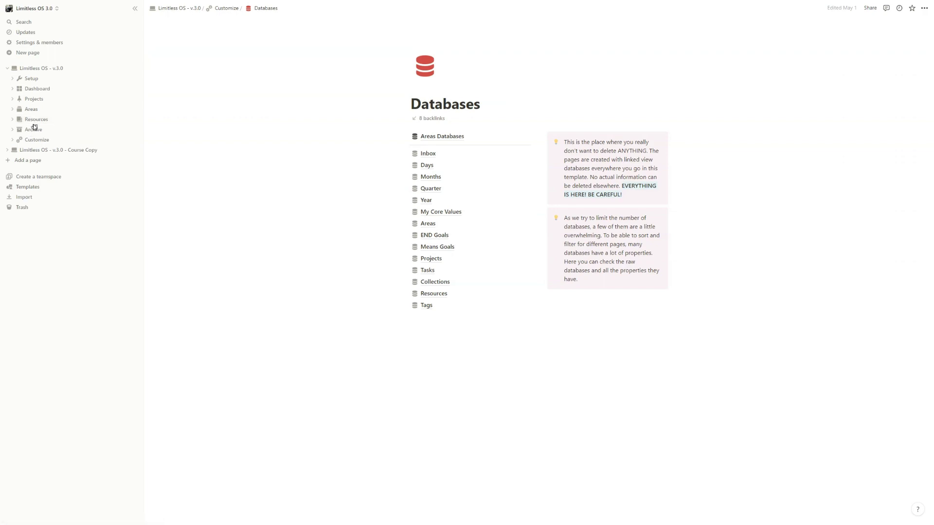
click(12, 139)
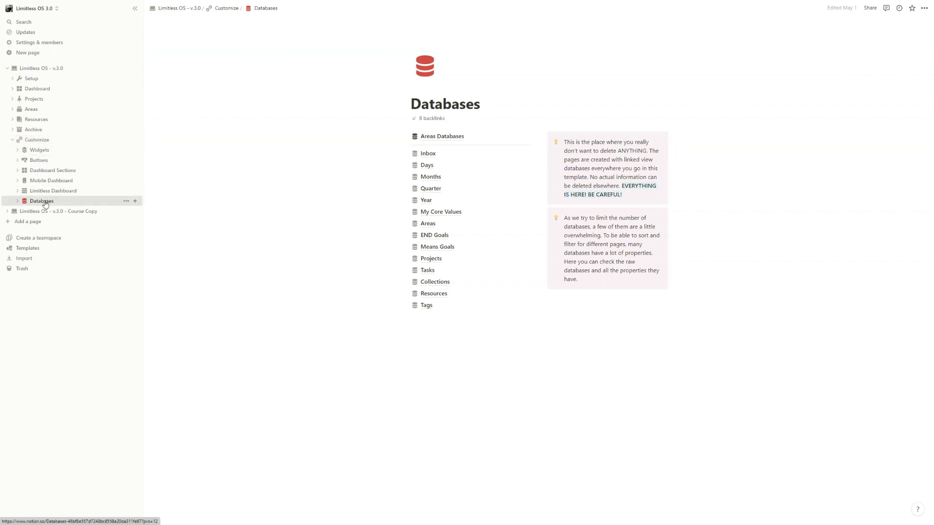
click(467, 378)
drag(476, 374, 425, 152)
click(486, 390)
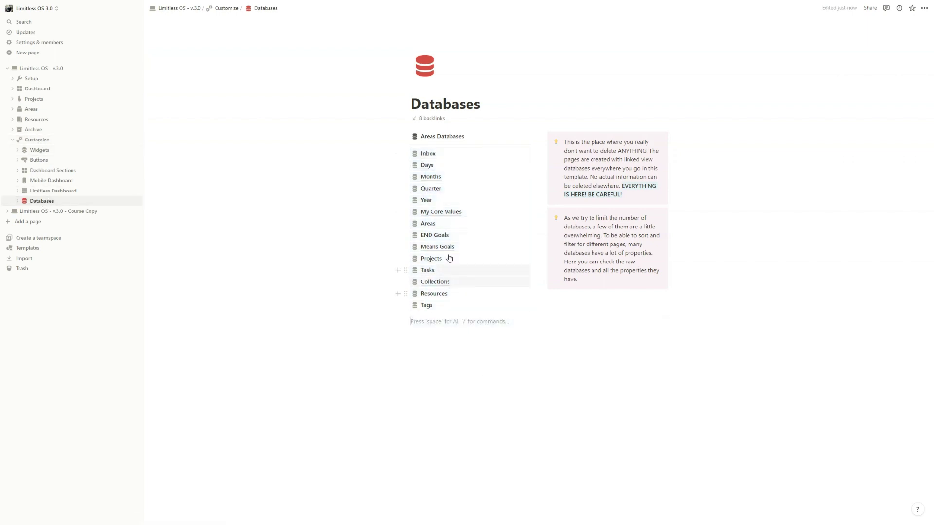
Step: Browse the Areas Databases page, checking the Health Hub and Finance Hub pages
click(436, 137)
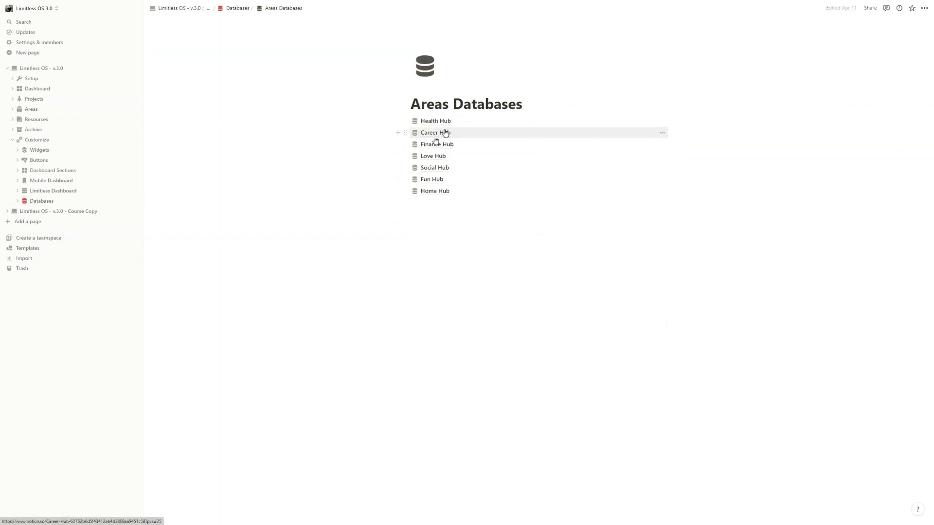
click(442, 124)
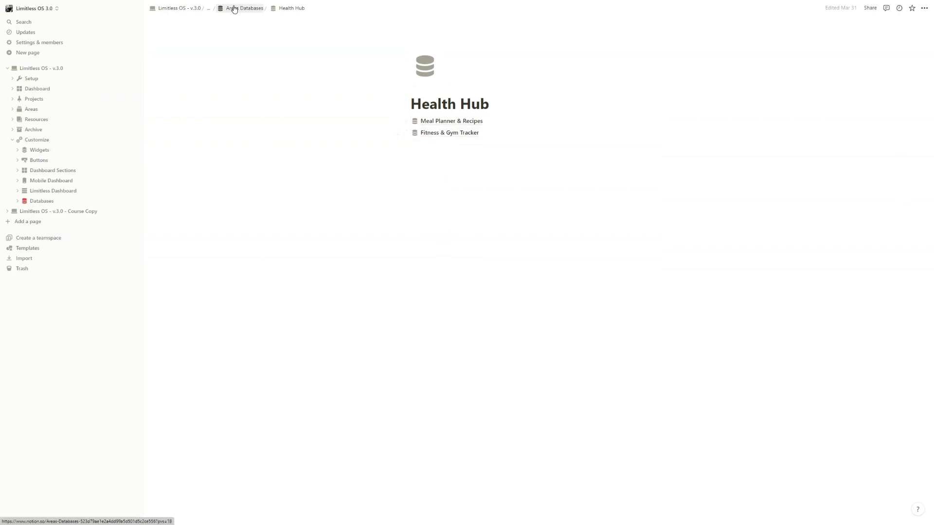
click(235, 8)
click(434, 143)
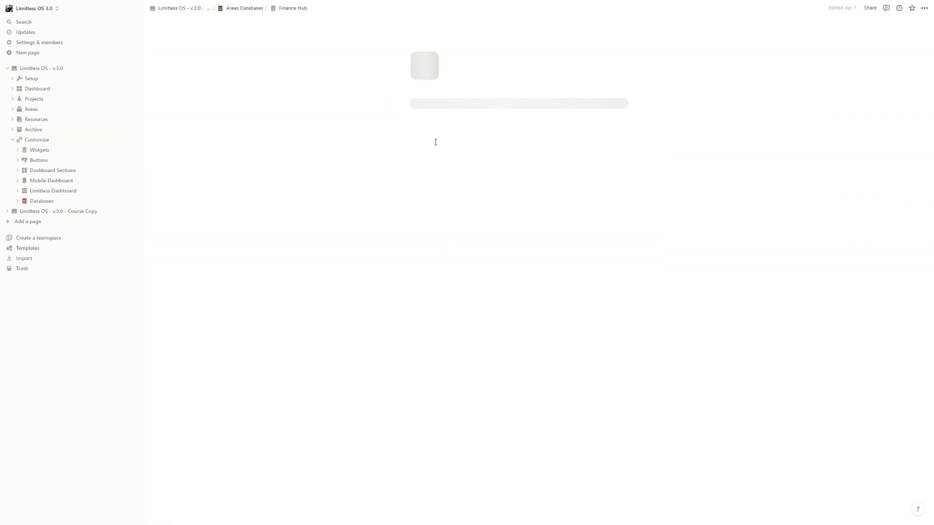
scroll(494, 284, down, 4)
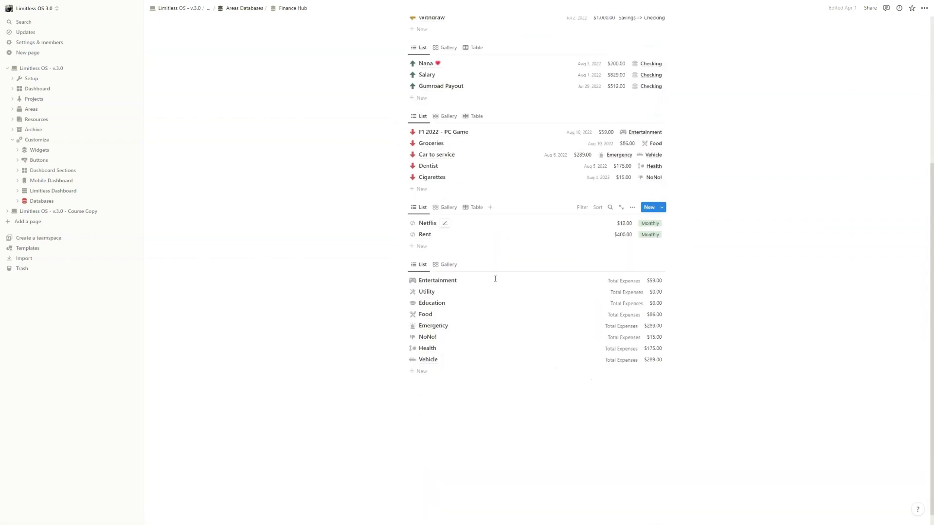
scroll(494, 278, up, 4)
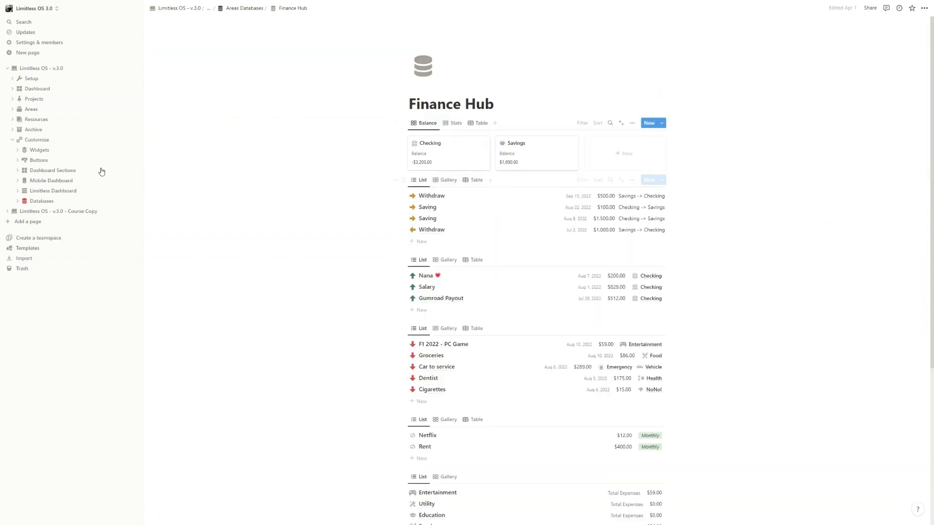
Step: Collapse Customize, visit Resources, Areas, Dashboard and Setup, ending on Template Setup
click(11, 141)
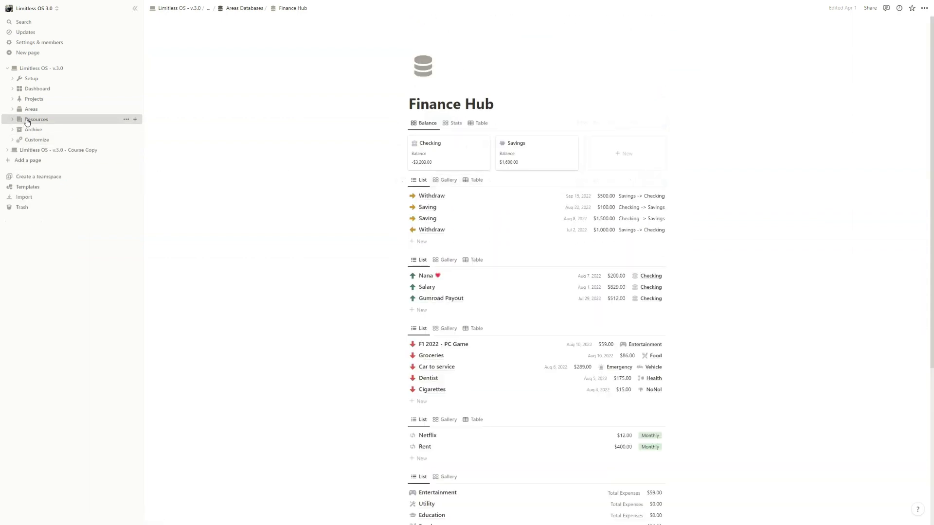
click(27, 121)
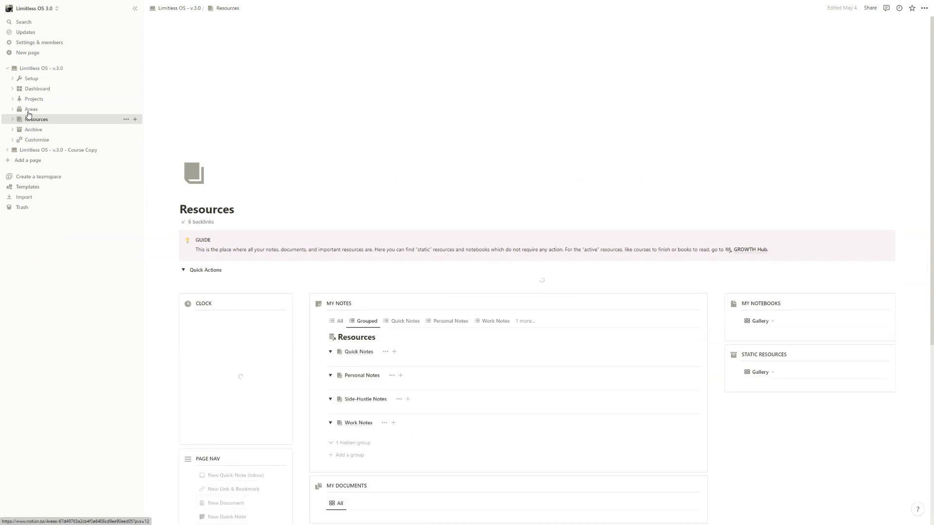
click(27, 109)
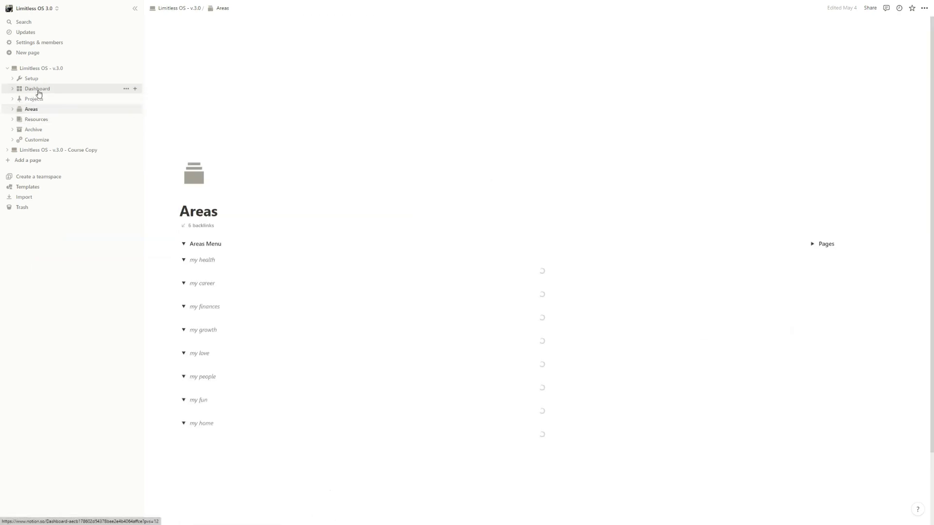
click(38, 91)
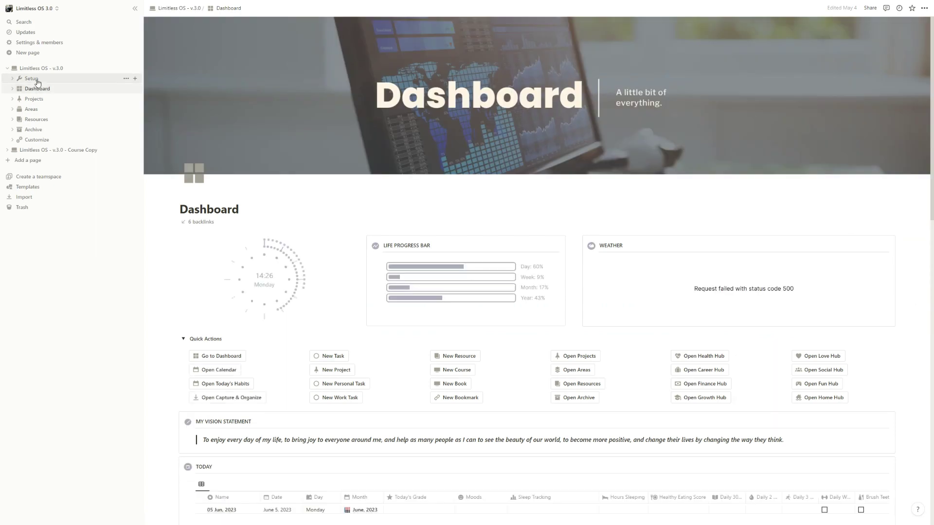
click(38, 81)
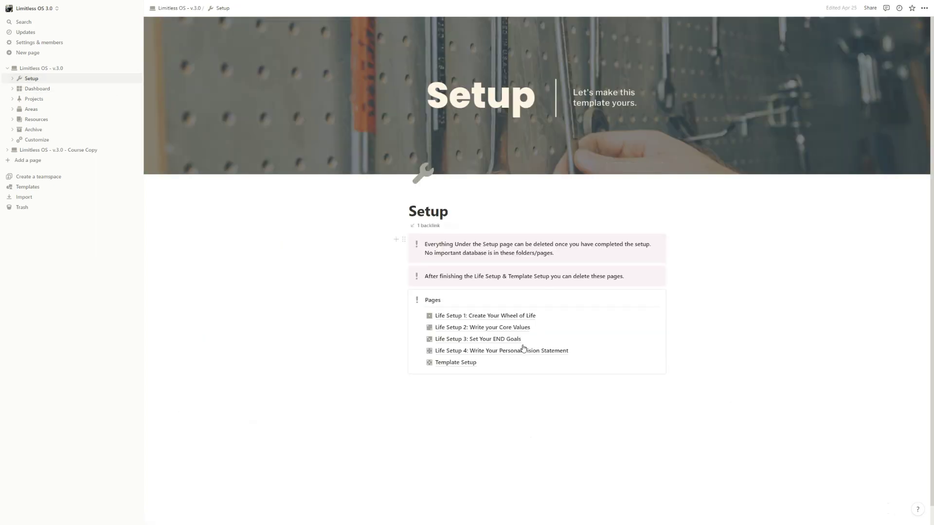
click(450, 362)
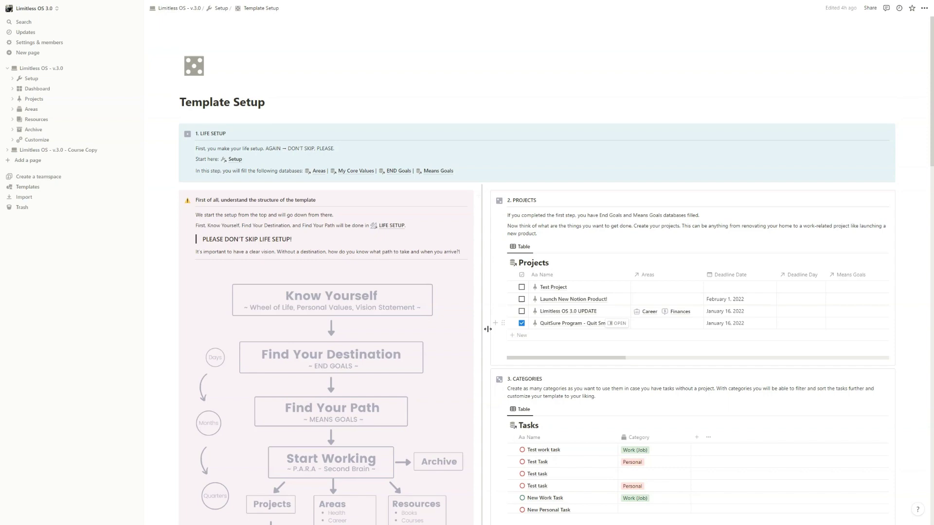
Step: Scroll down the Template Setup page to the Categories table
scroll(488, 329, down, 2)
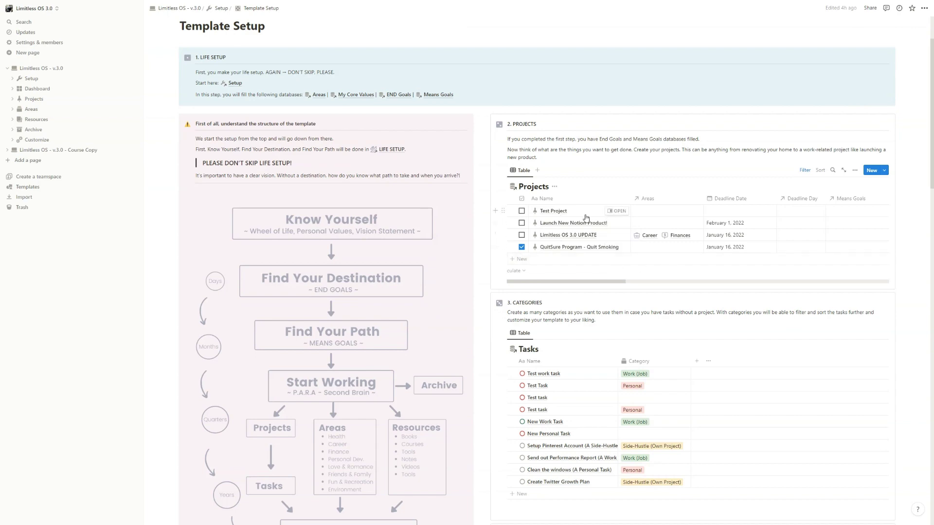
scroll(586, 218, down, 3)
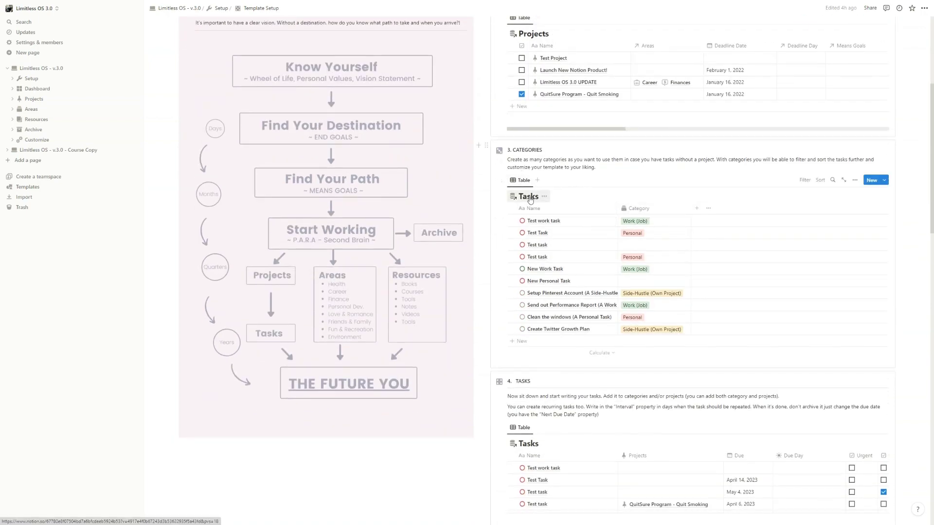
Step: Change Test work task's category from Work (Job) to a newly created 'New' tag
click(635, 209)
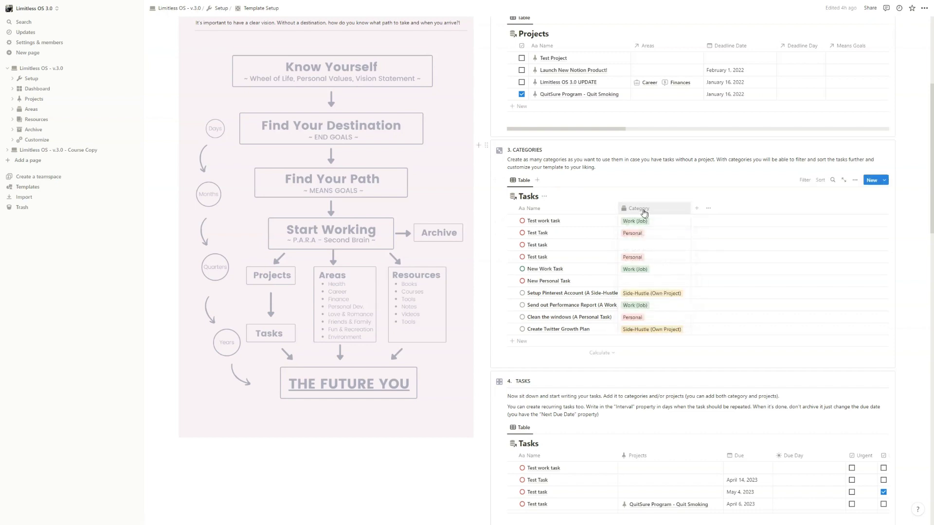
click(649, 222)
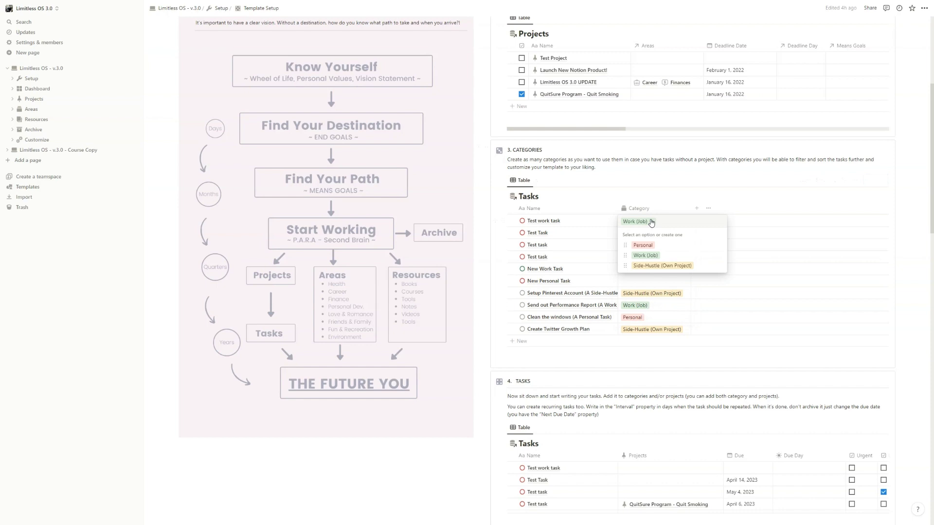
click(651, 222)
key(Escape)
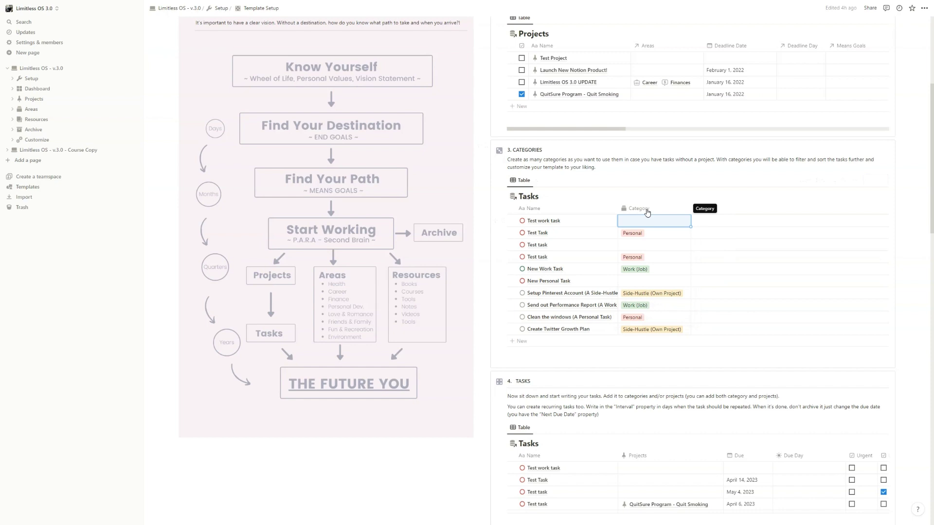
click(650, 222)
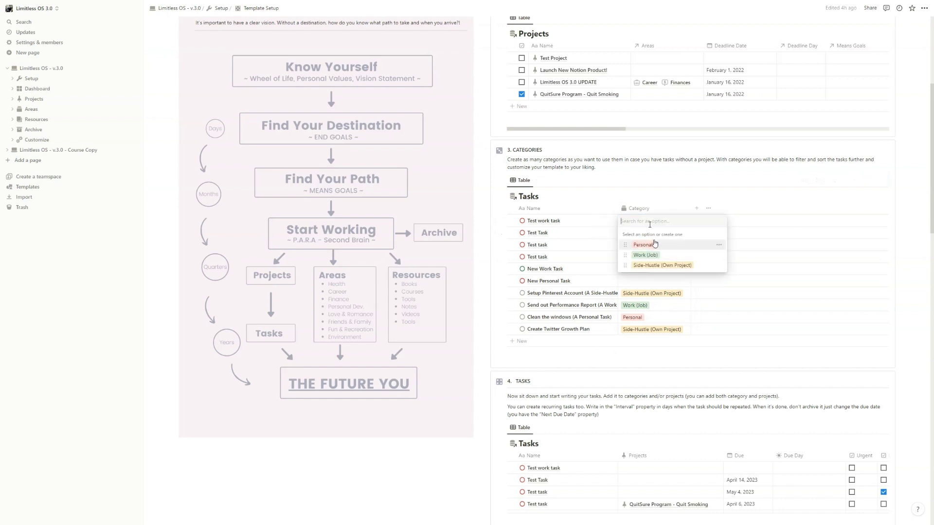
text(New)
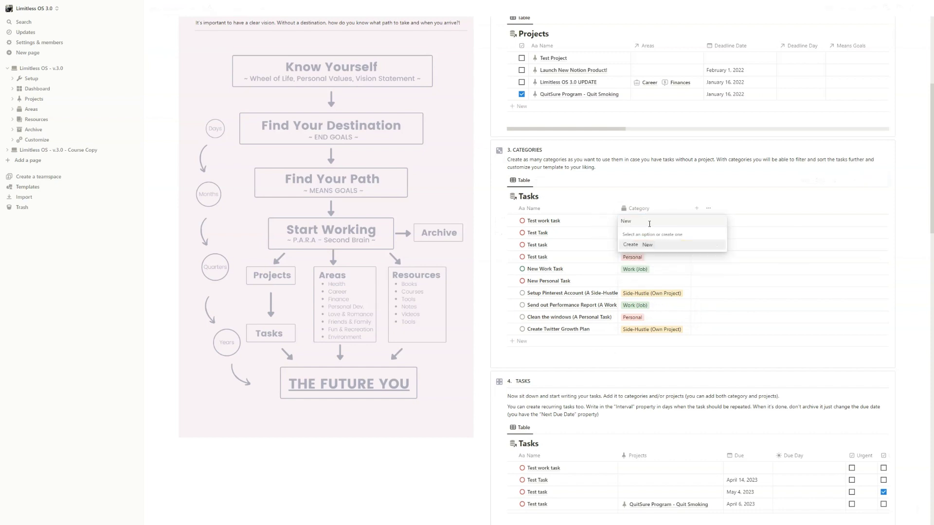
key(Return)
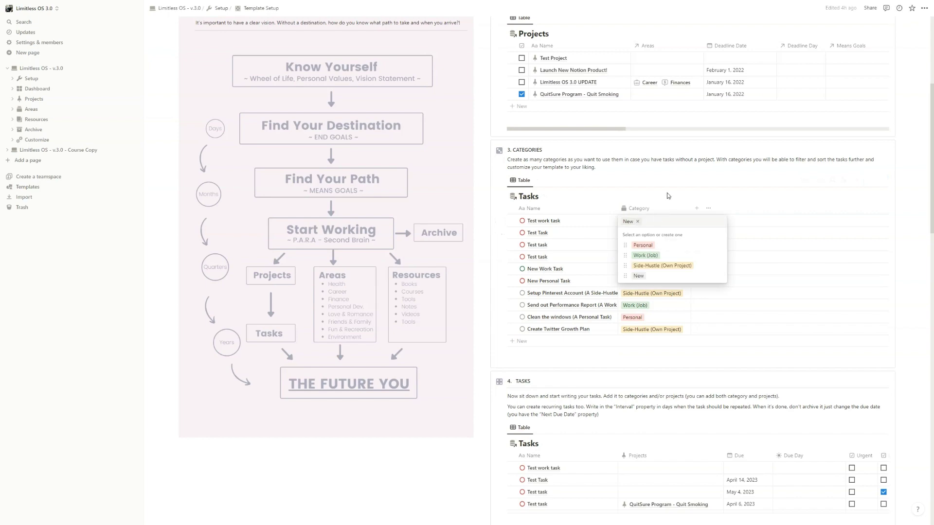
click(667, 196)
scroll(665, 206, down, 5)
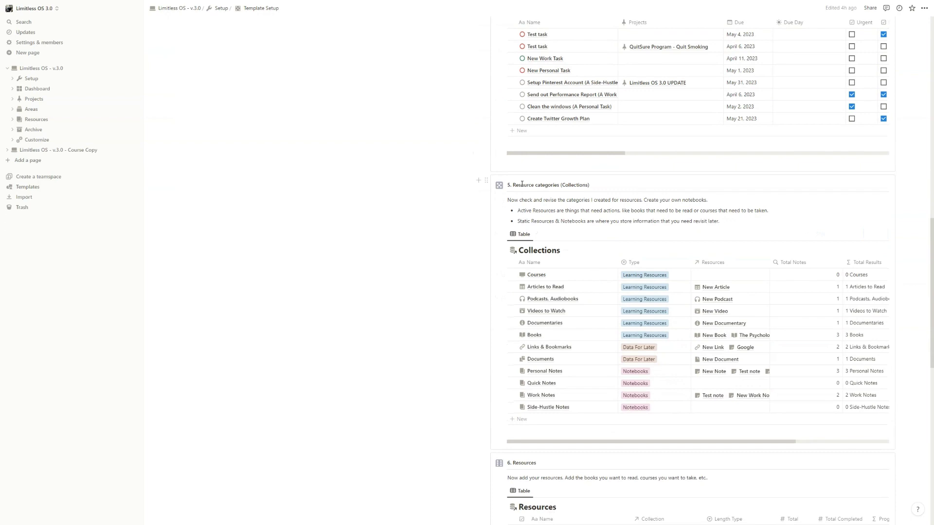
double_click(569, 185)
click(570, 185)
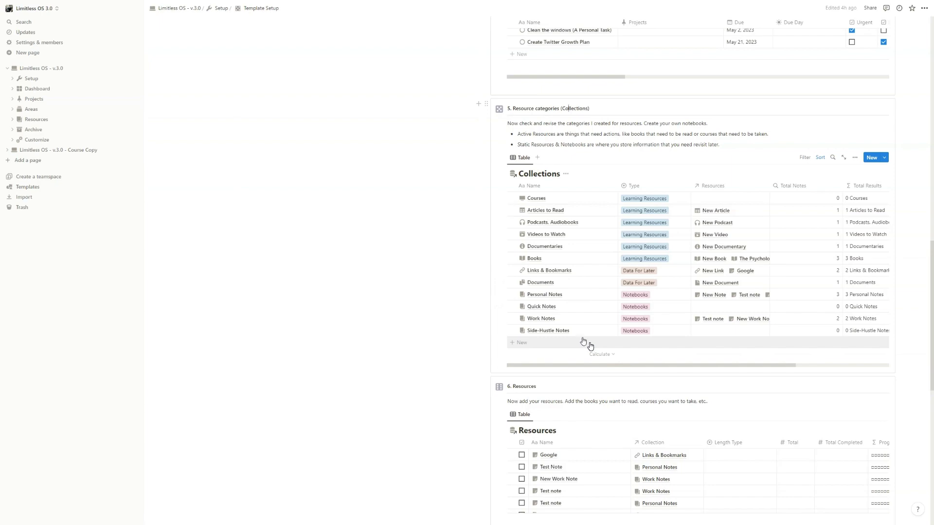
Step: Scroll through the Resources table down to 12 Rules of Life, then return to Dashboard
scroll(587, 344, down, 2)
scroll(583, 342, down, 4)
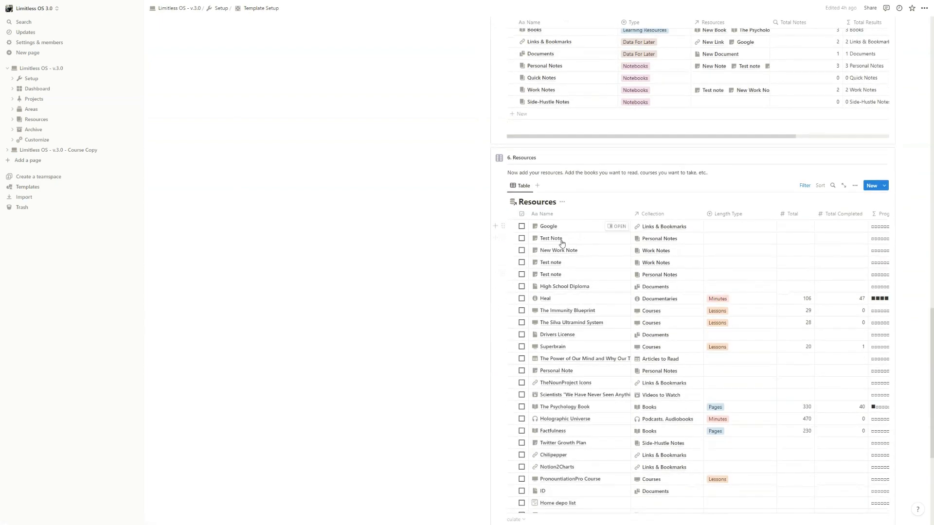
scroll(565, 403, down, 2)
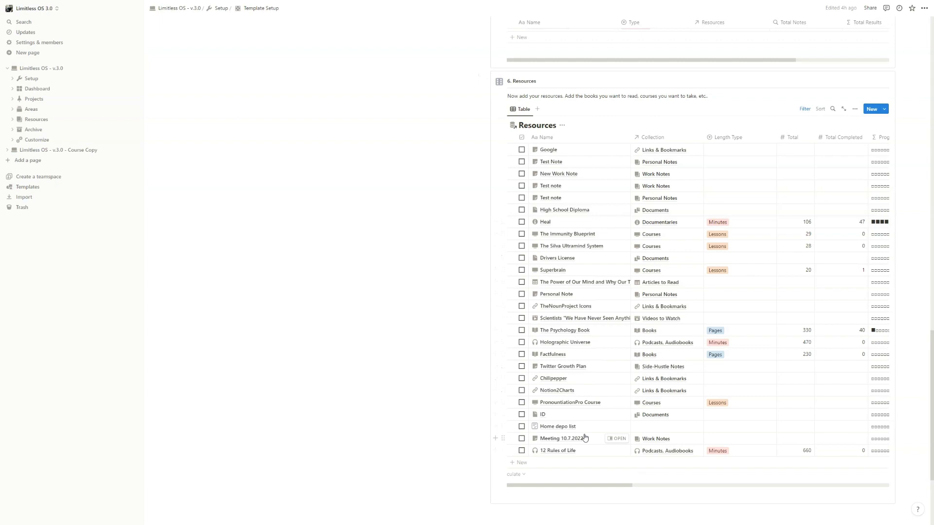
scroll(585, 438, down, 3)
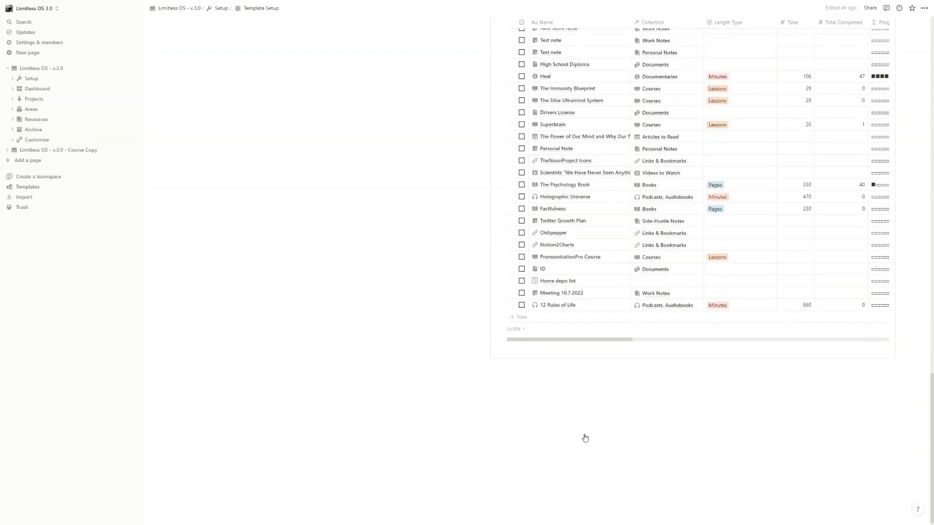
scroll(481, 282, up, 2)
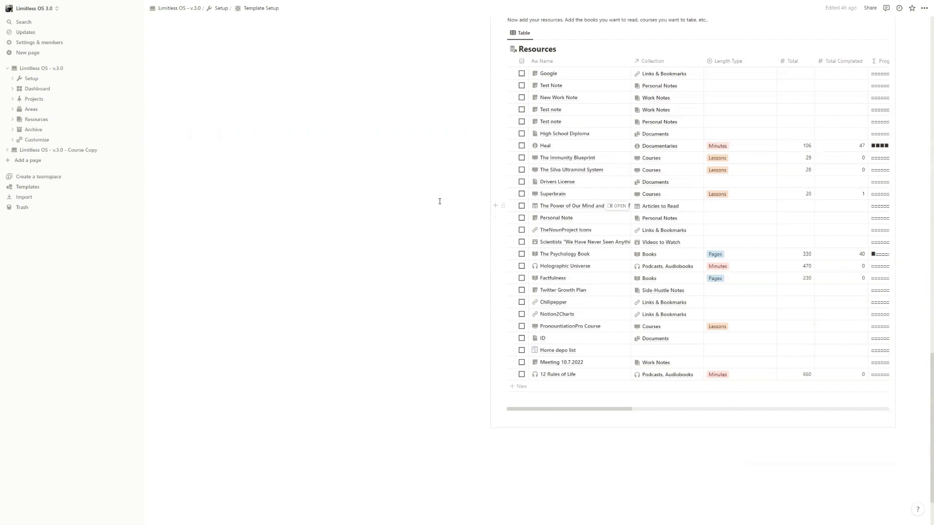
click(48, 90)
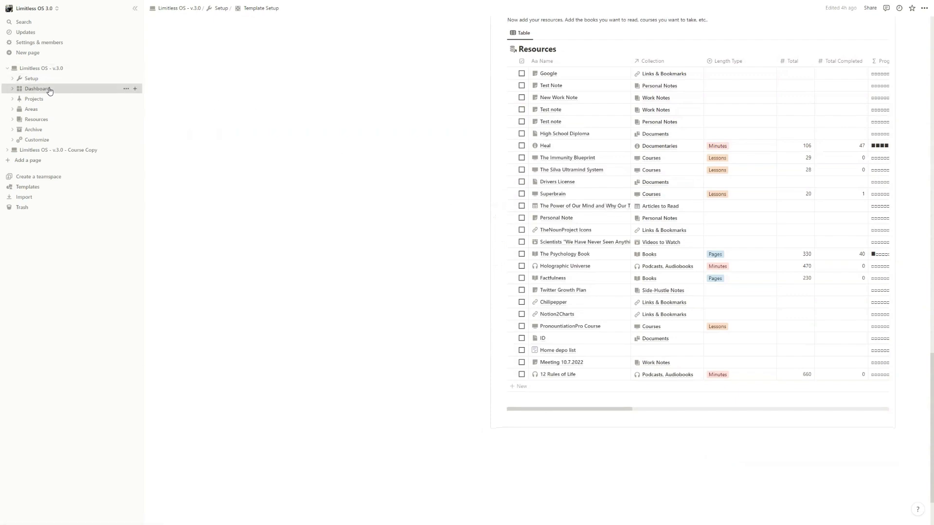